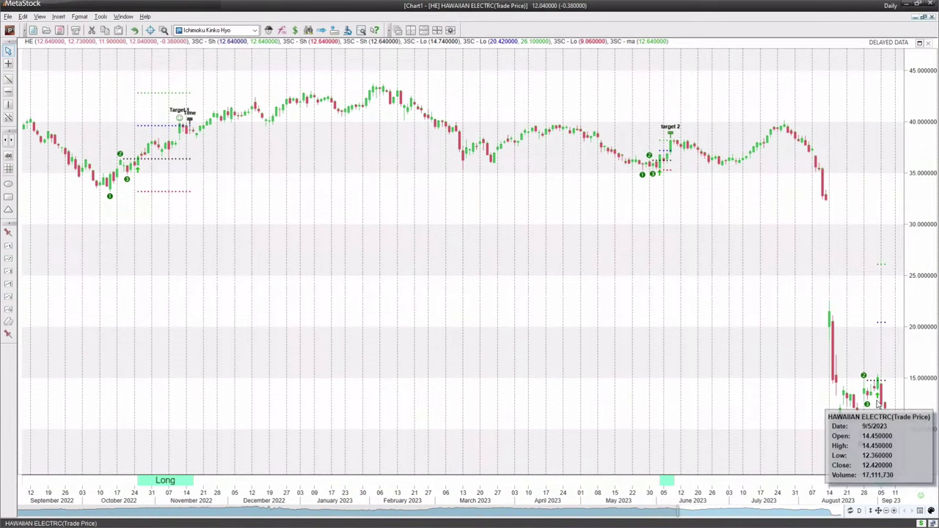
# - Zoom the Hawaiian Electric chart out to about twenty years and switch it to monthly bars
pyautogui.moveTo(875, 386)
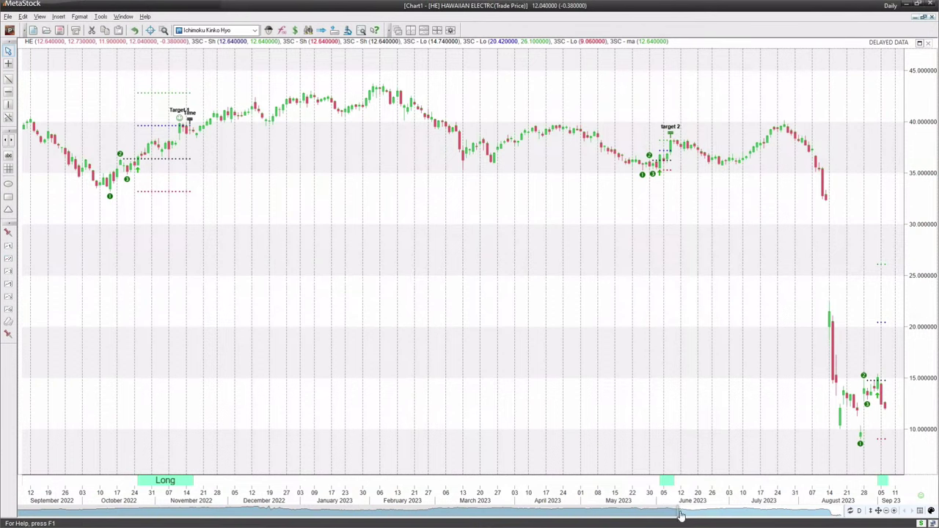
pyautogui.moveTo(681, 515); pyautogui.dragTo(775, 516)
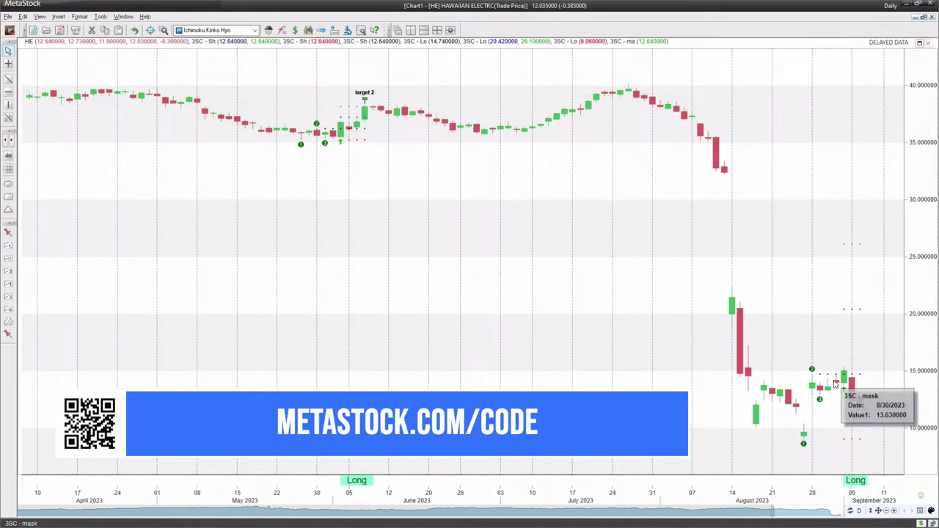
pyautogui.moveTo(839, 397)
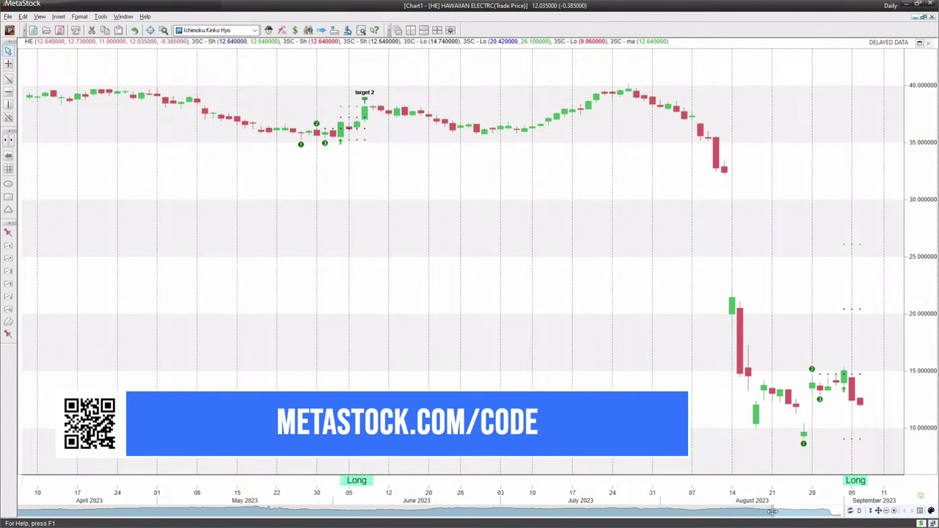
pyautogui.moveTo(756, 512); pyautogui.dragTo(574, 496)
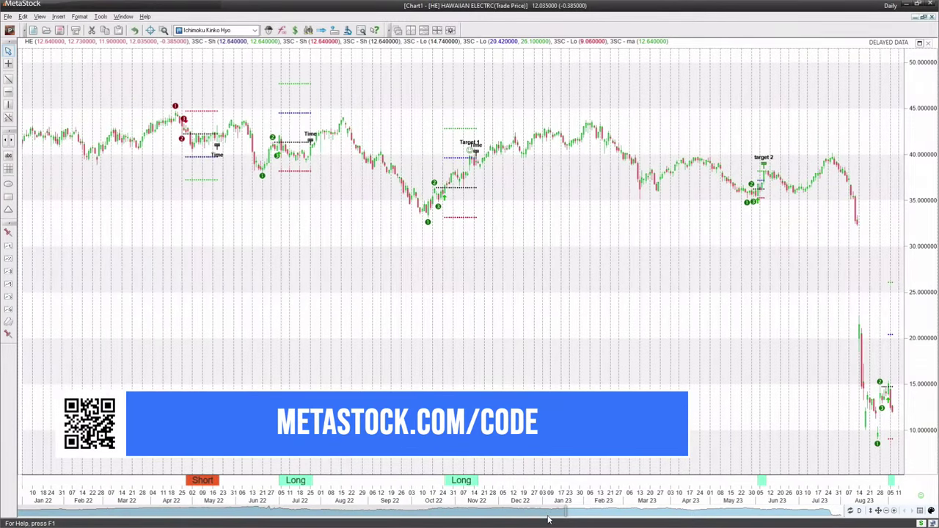
pyautogui.moveTo(533, 510); pyautogui.dragTo(779, 526)
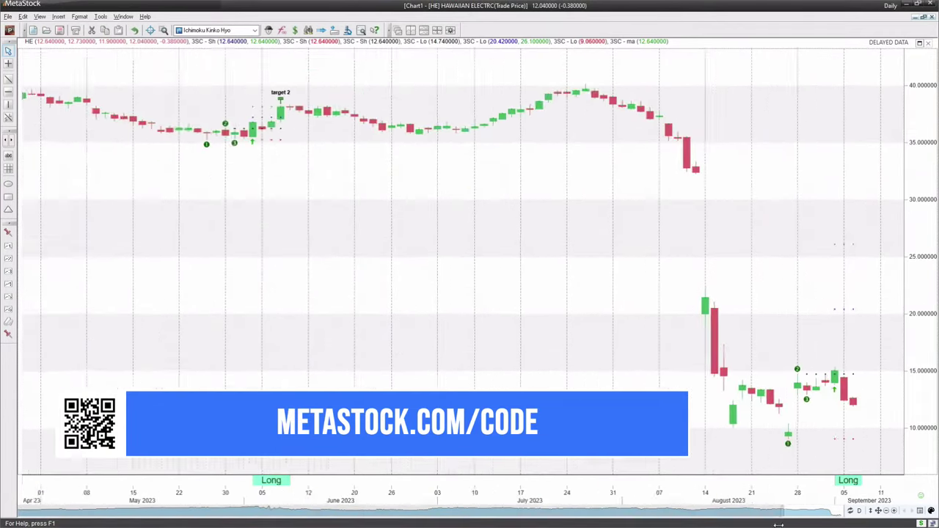
pyautogui.click(859, 511)
pyautogui.click(884, 462)
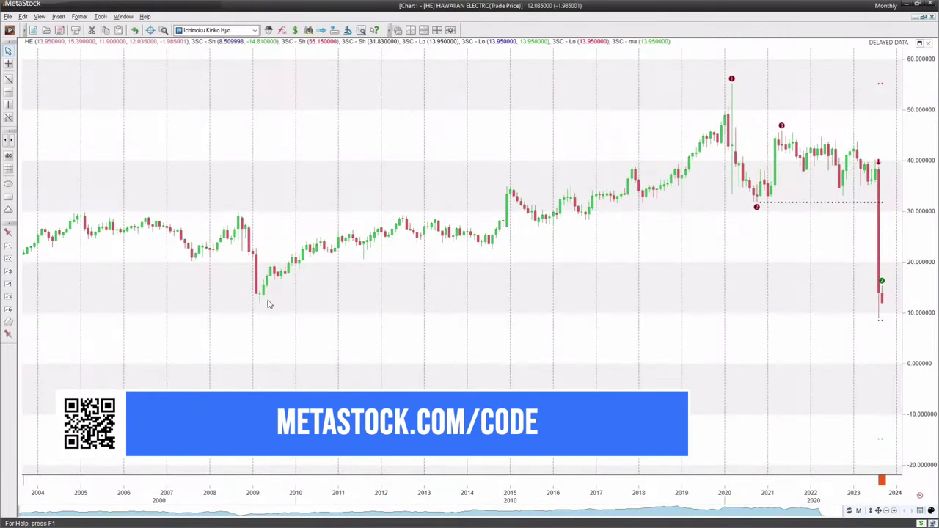
pyautogui.moveTo(256, 298)
pyautogui.click(859, 511)
# - Switch the Hawaiian Electric chart back to daily bars
pyautogui.click(883, 440)
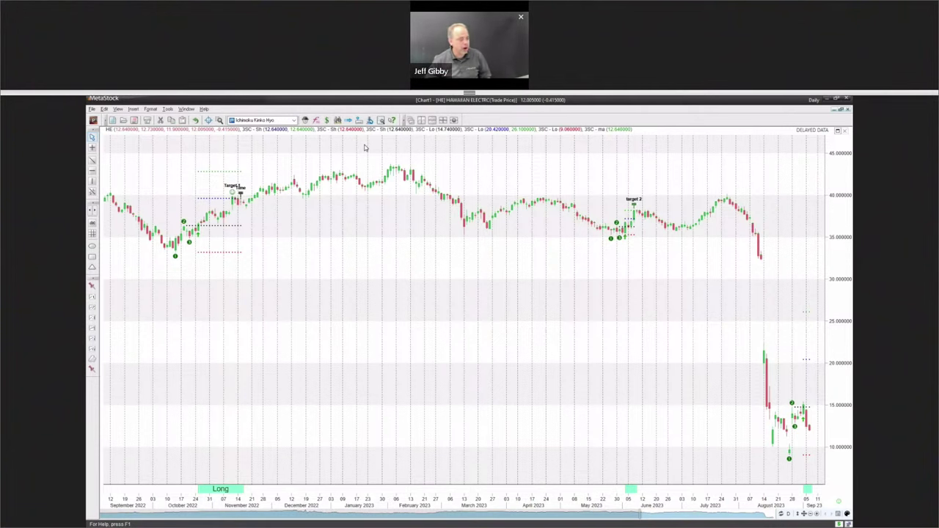
# - Open the Power Console on its explorations page
pyautogui.click(93, 120)
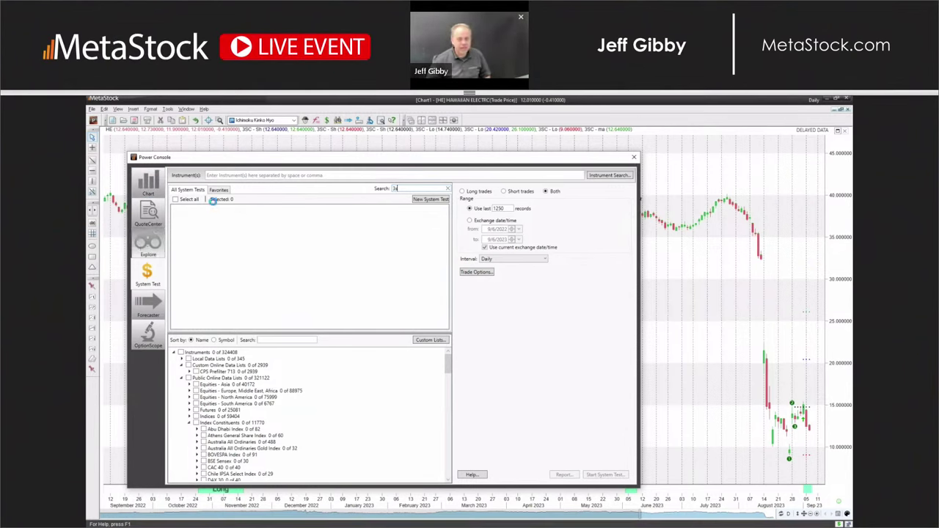
pyautogui.click(147, 239)
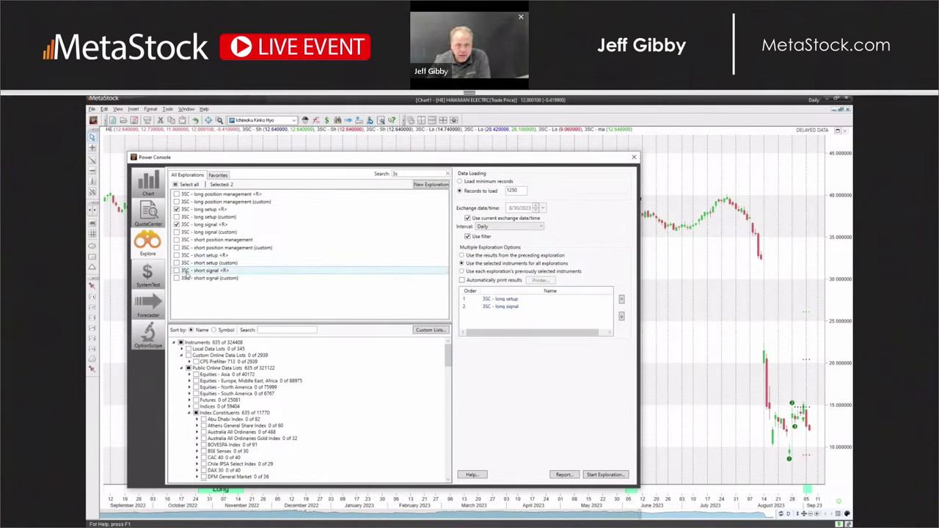
pyautogui.moveTo(185, 273)
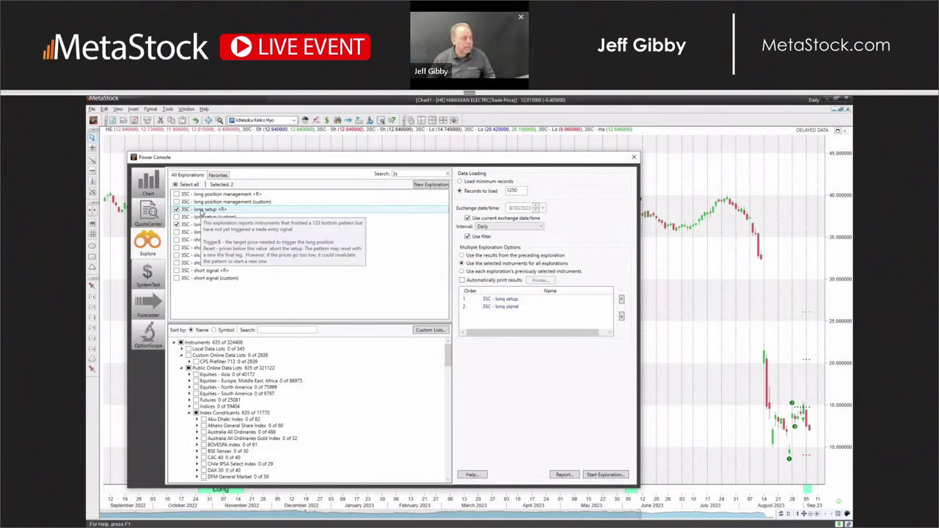
pyautogui.click(176, 194)
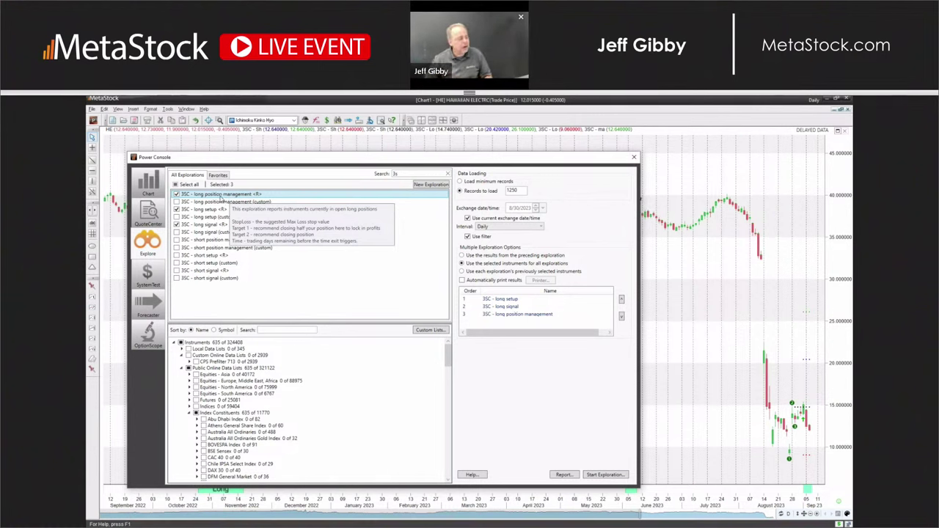
pyautogui.click(176, 194)
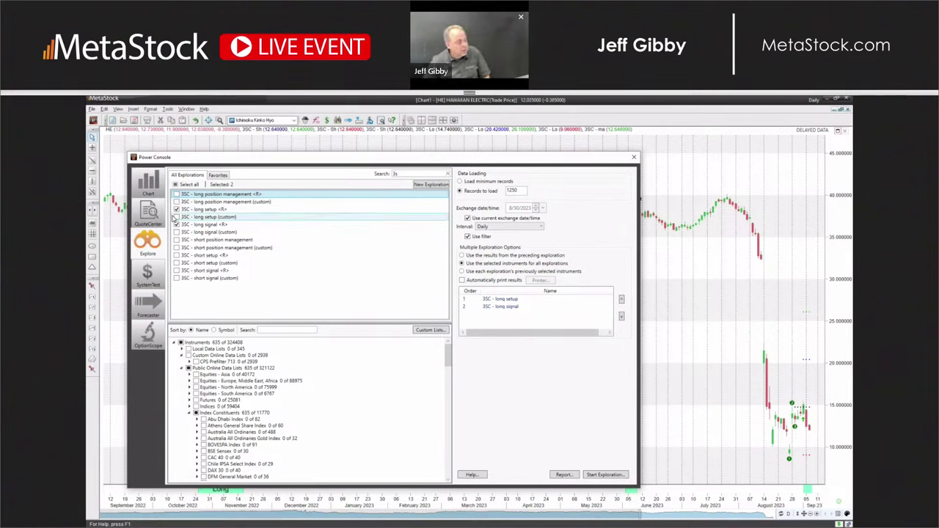
pyautogui.moveTo(198, 219)
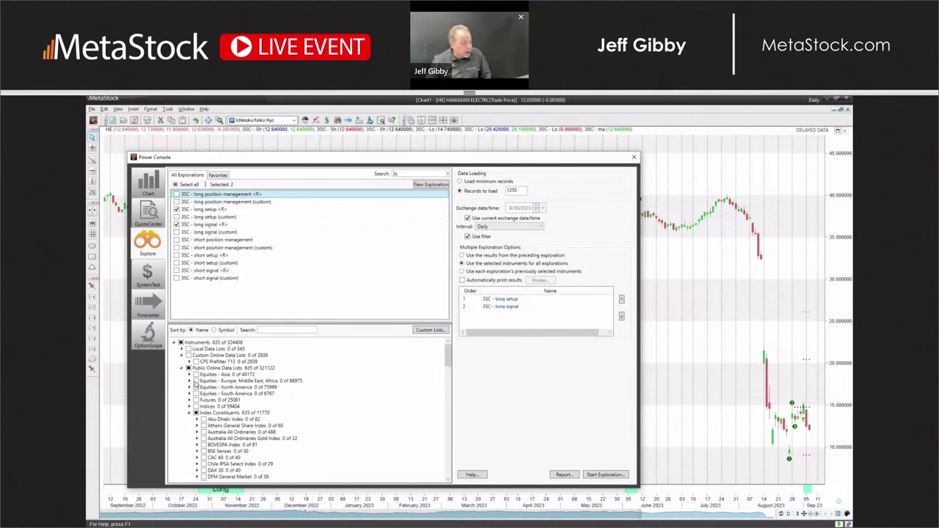
# - Expand Equities - Asia to review its exchanges, then collapse it again
pyautogui.click(189, 374)
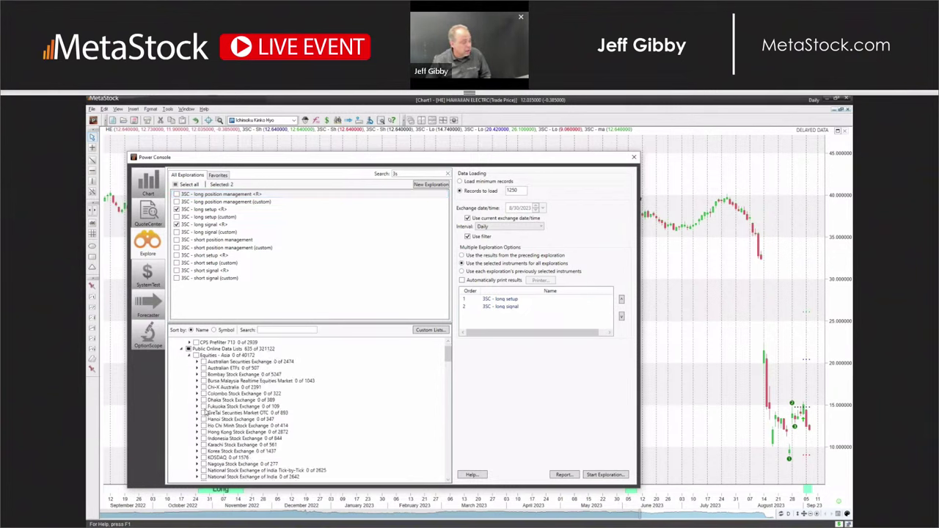
pyautogui.scroll(-1, 252, 424)
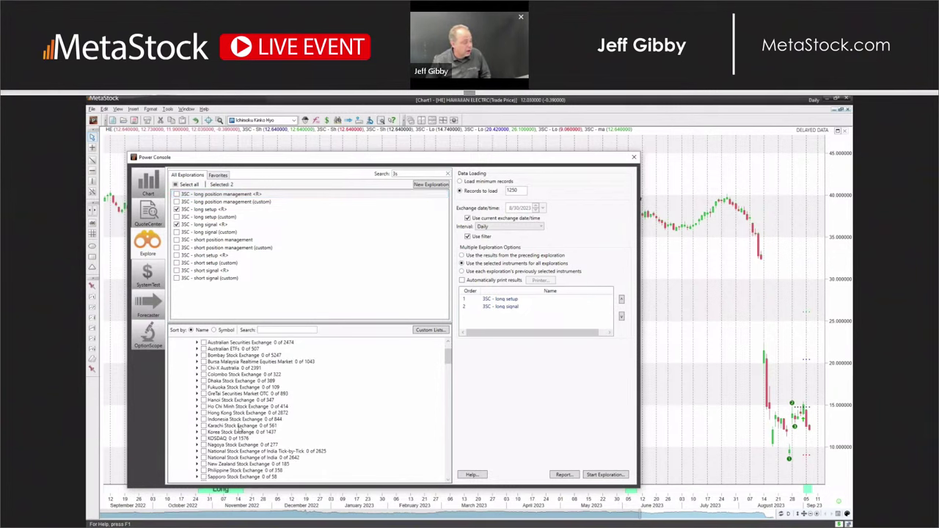
pyautogui.scroll(-1, 219, 438)
pyautogui.scroll(-2, 219, 437)
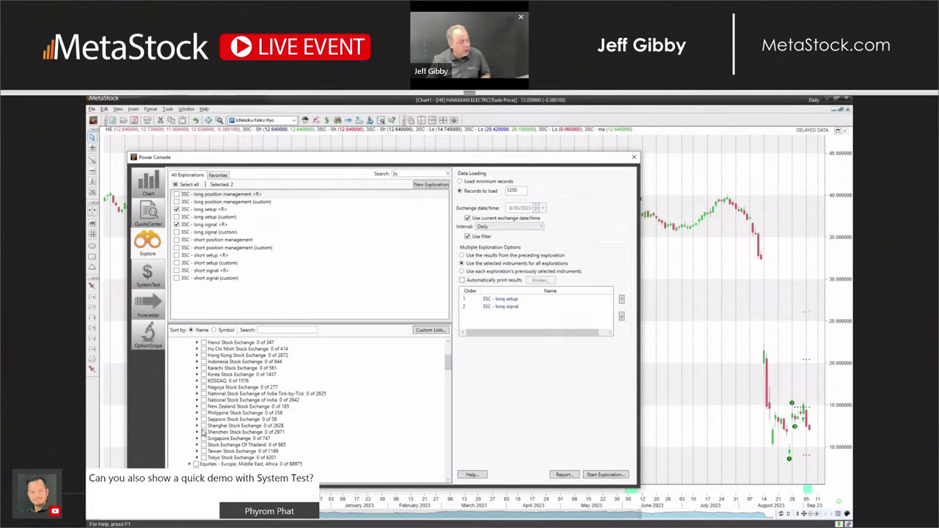
pyautogui.scroll(3, 199, 429)
pyautogui.scroll(1, 199, 429)
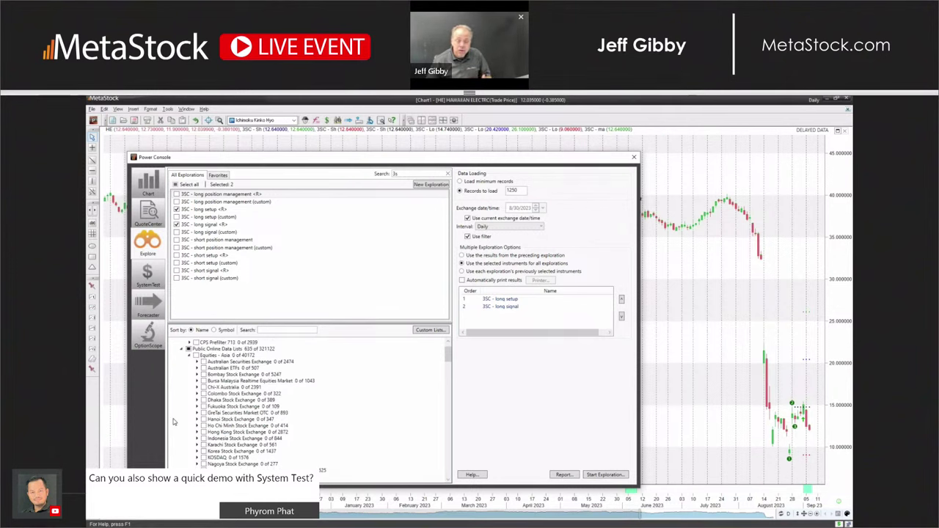
pyautogui.click(188, 357)
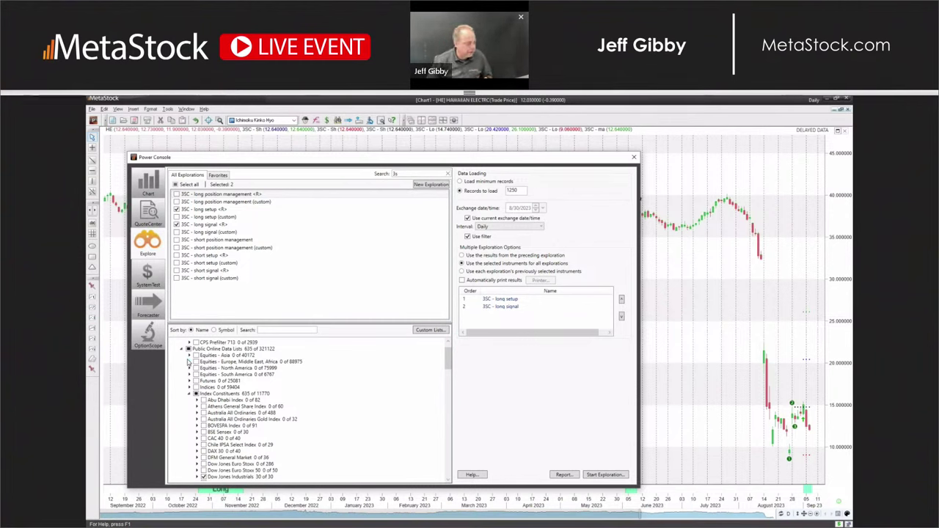
# - Expand and then collapse Equities - Europe, Middle East, Africa in the instrument tree
pyautogui.click(188, 363)
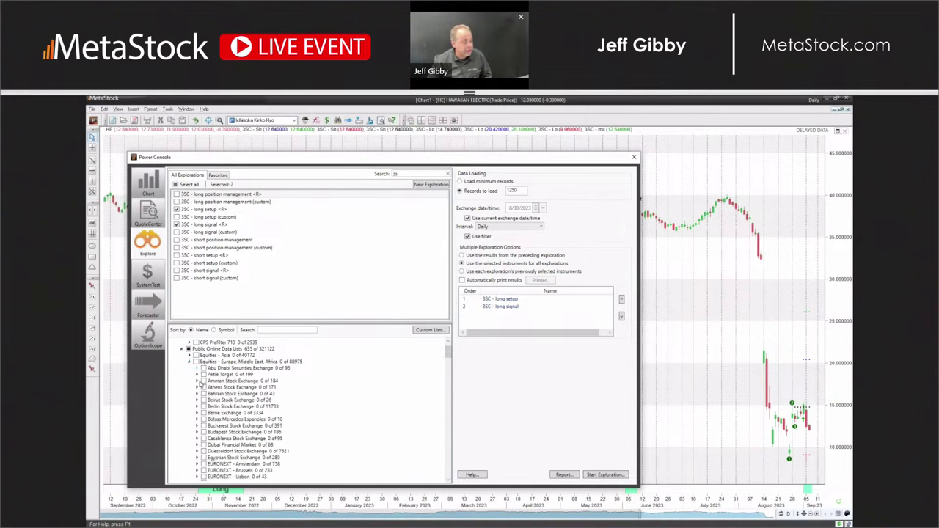
pyautogui.scroll(-1, 202, 386)
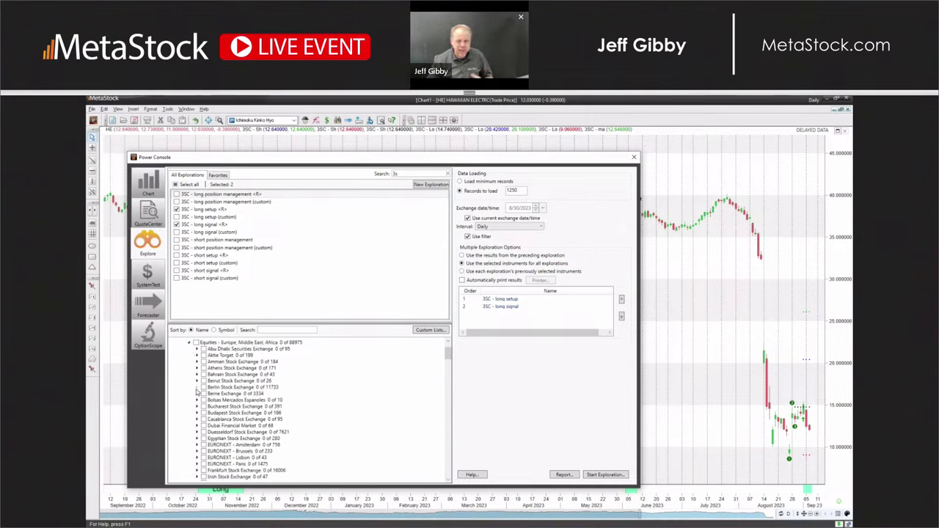
pyautogui.scroll(2, 192, 389)
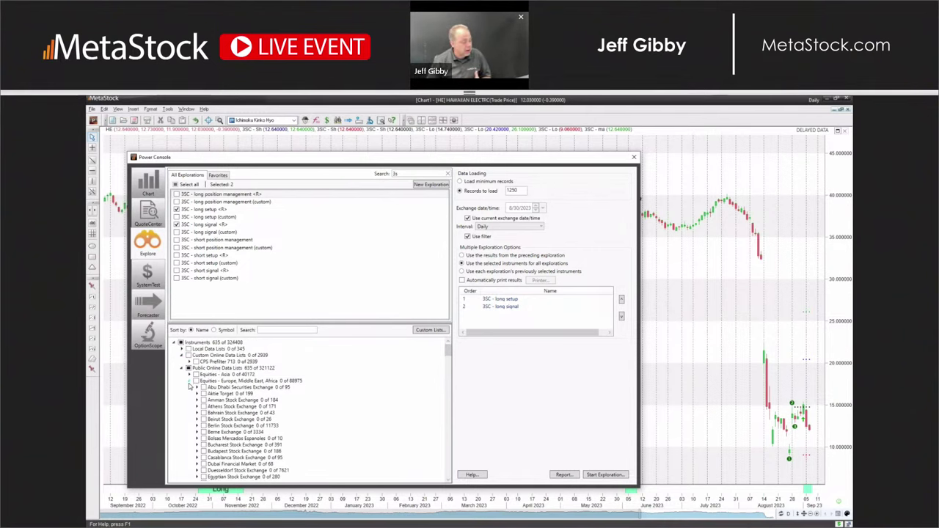
pyautogui.click(188, 381)
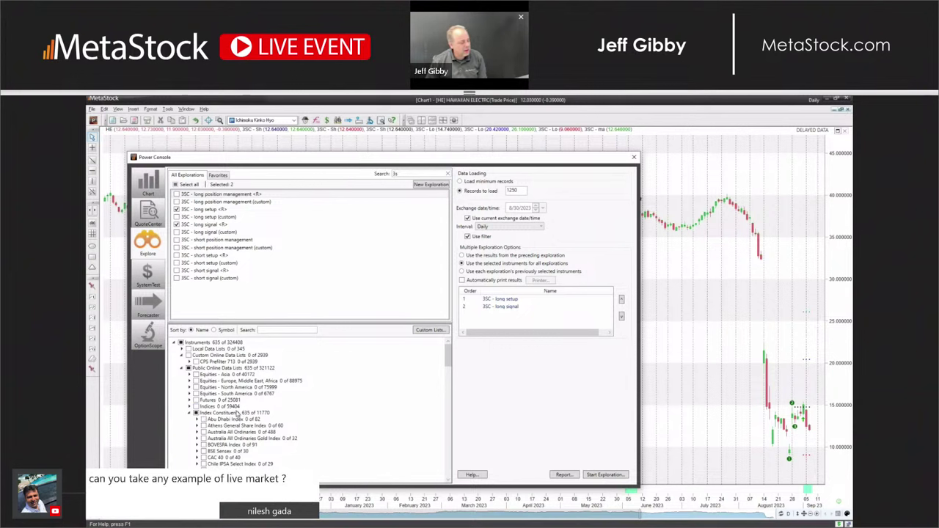
# - Tick Dow Jones Industrials, NASDAQ 100 and S&P 500 under Index Constituents
pyautogui.scroll(-3, 237, 415)
pyautogui.click(203, 439)
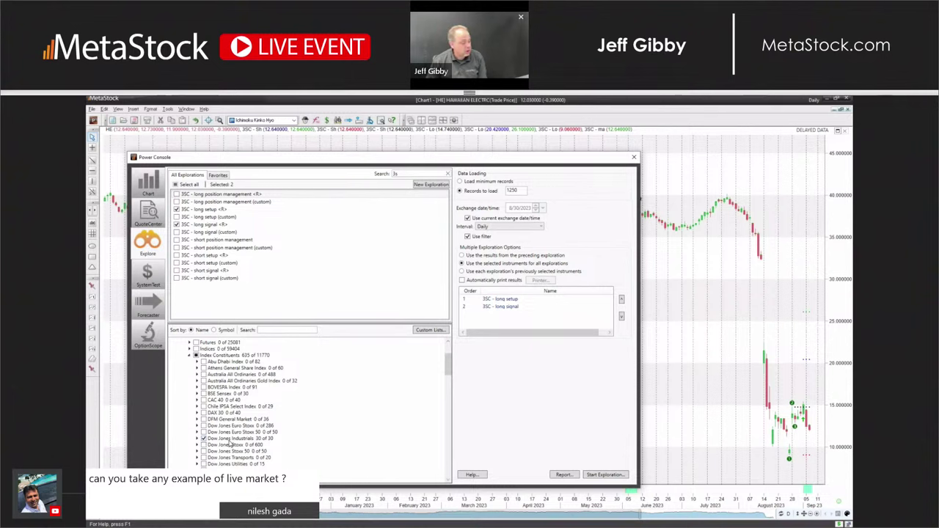
pyautogui.scroll(-6, 227, 440)
pyautogui.click(203, 451)
pyautogui.scroll(-1, 188, 456)
pyautogui.click(230, 471)
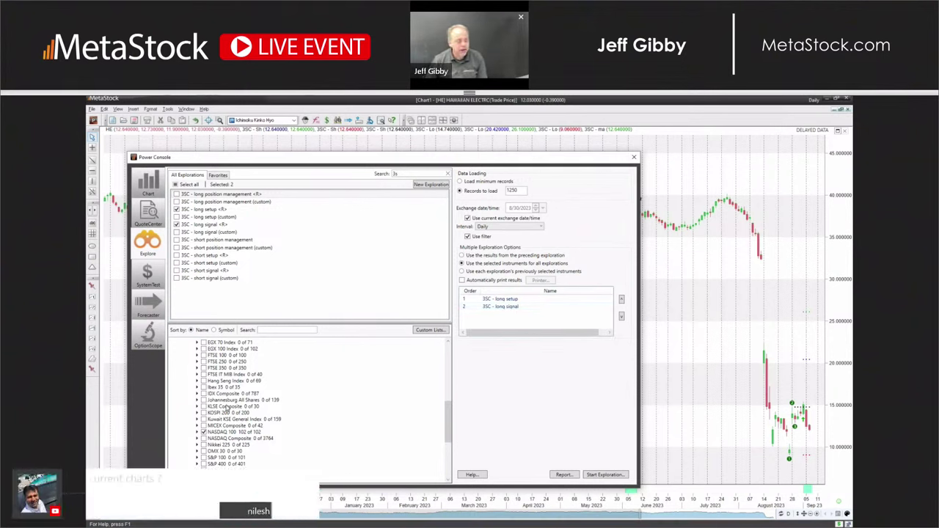
pyautogui.click(603, 475)
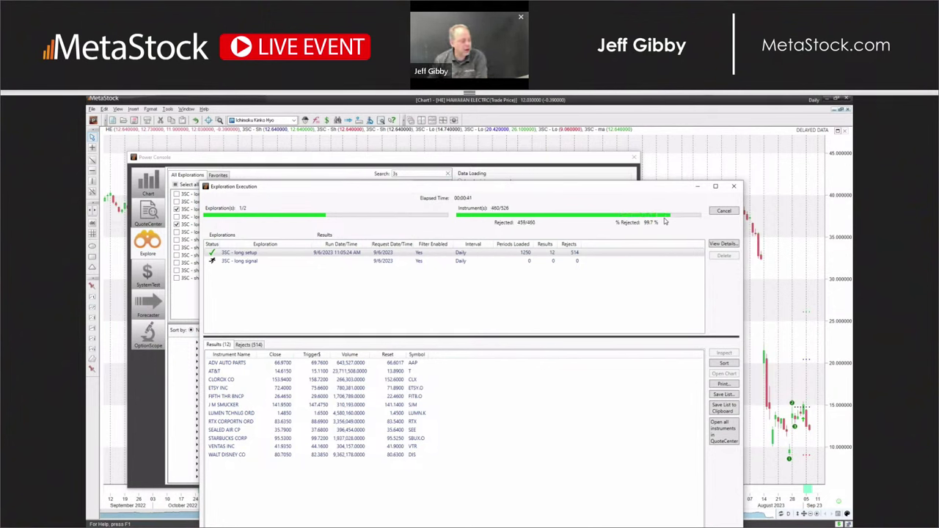
# - View the 3SC - long setup exploration results
pyautogui.click(218, 253)
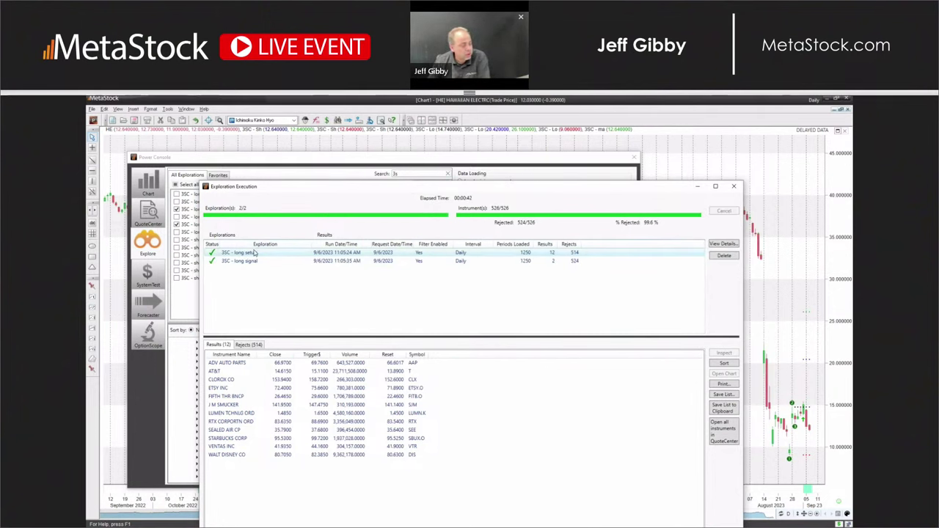
# - Sort the long setup results by Close, then Trigger$, and then show the long signal results
pyautogui.click(236, 263)
pyautogui.click(248, 252)
pyautogui.moveTo(387, 188); pyautogui.dragTo(400, 138)
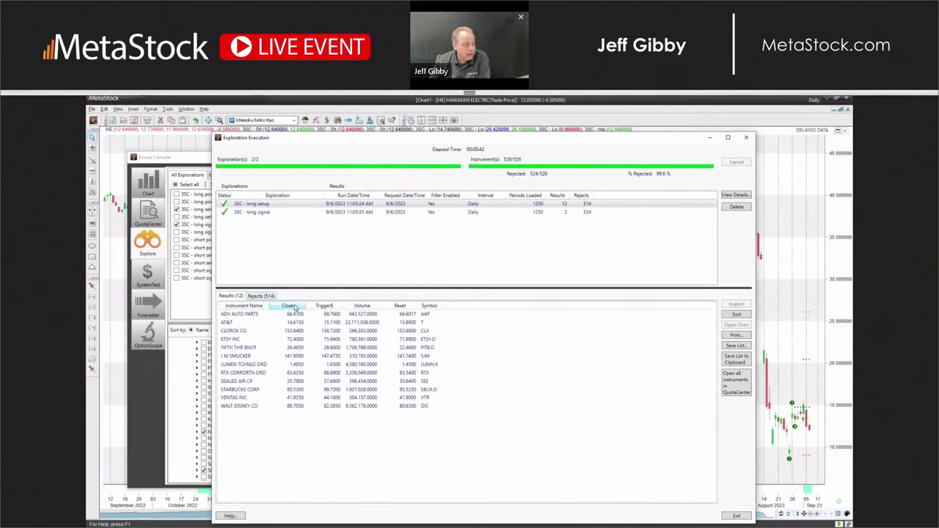
pyautogui.click(293, 306)
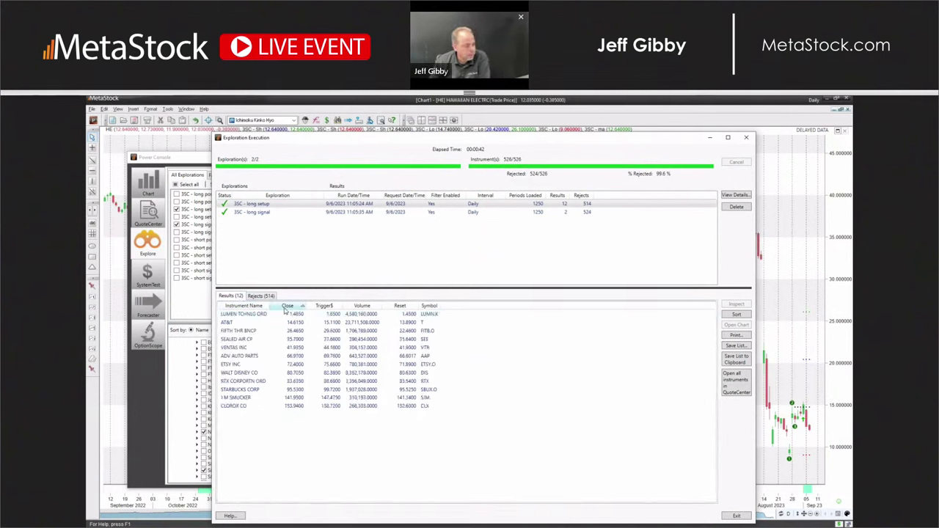
pyautogui.click(323, 305)
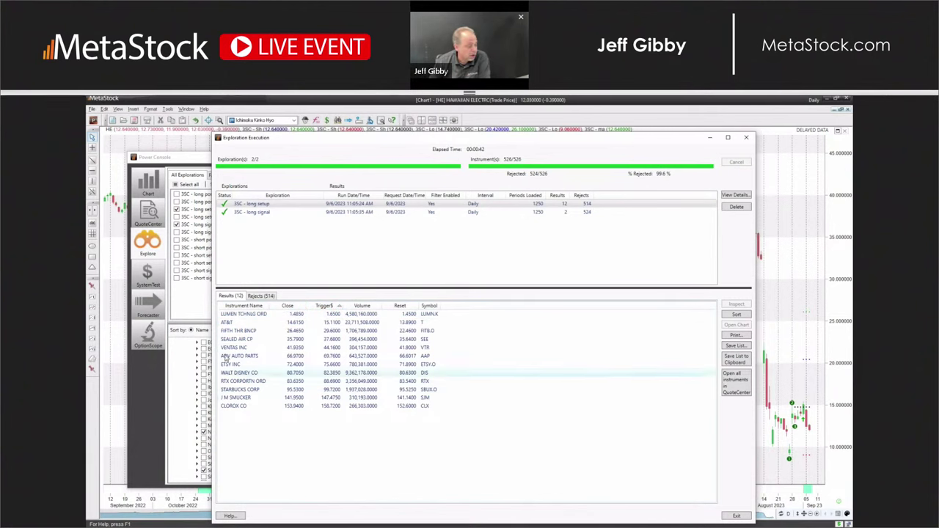
pyautogui.click(253, 373)
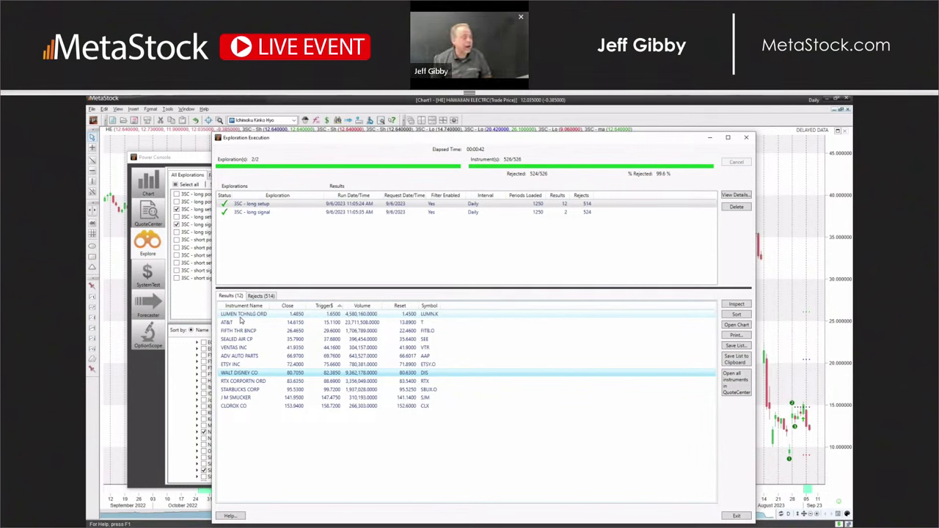
pyautogui.click(246, 213)
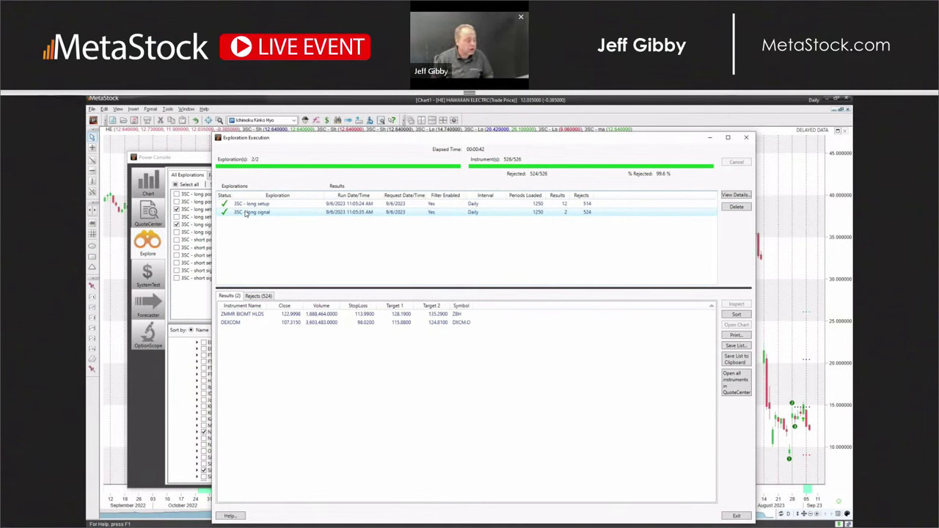
# - Select DEXCOM in the 3SC - long signal results and open its chart
pyautogui.click(248, 212)
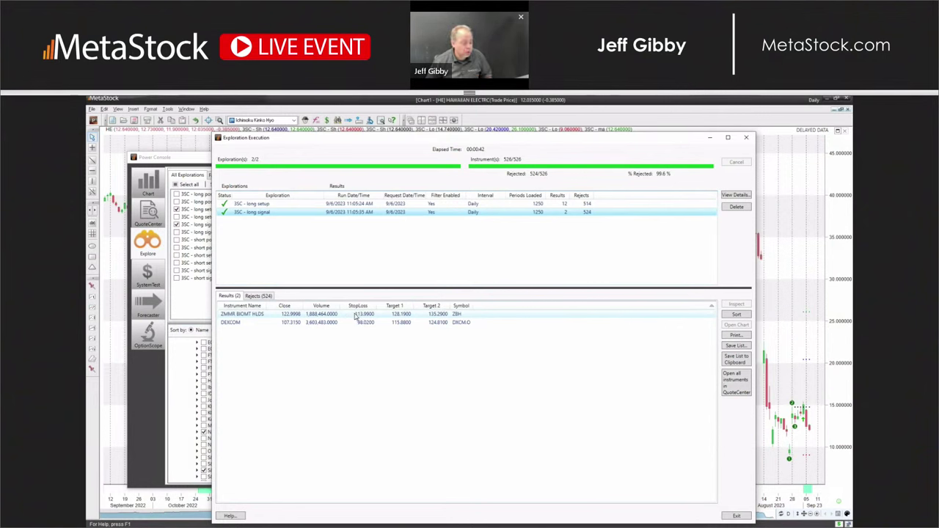
pyautogui.click(439, 323)
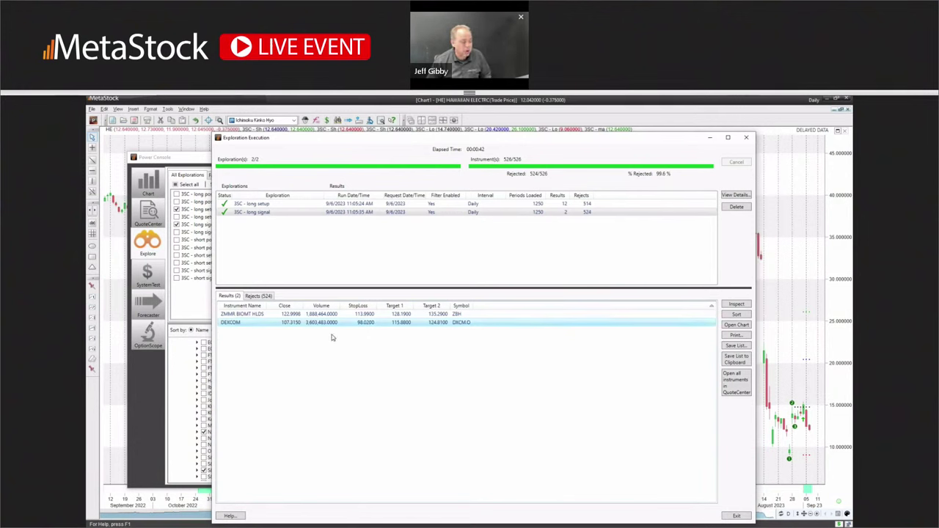
pyautogui.click(738, 326)
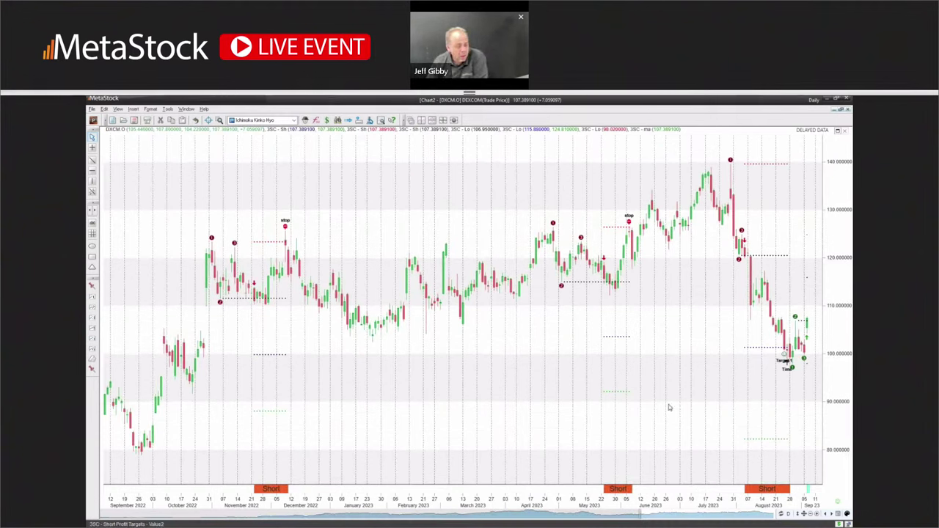
# - Pan the DXCM chart to January 2023–January 2024 and read the candle and signal tooltips
pyautogui.moveTo(707, 172); pyautogui.dragTo(463, 170)
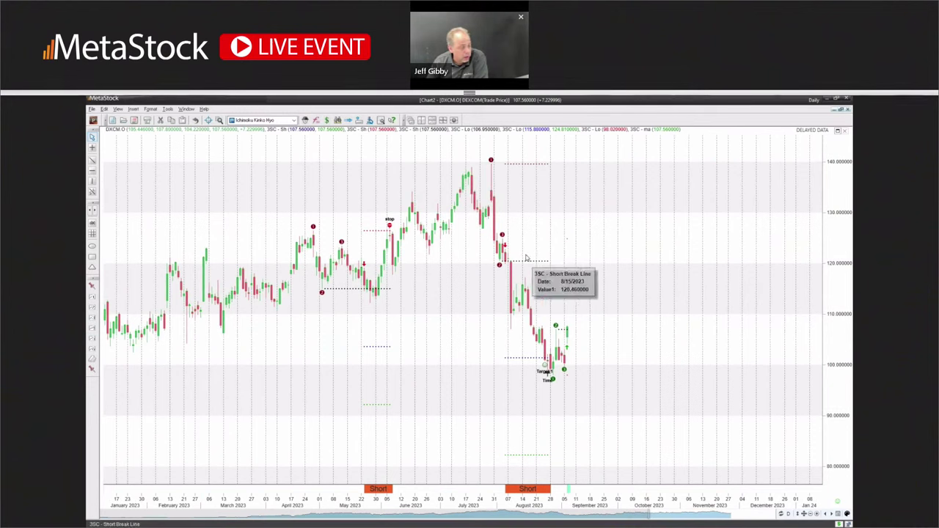
pyautogui.moveTo(513, 272)
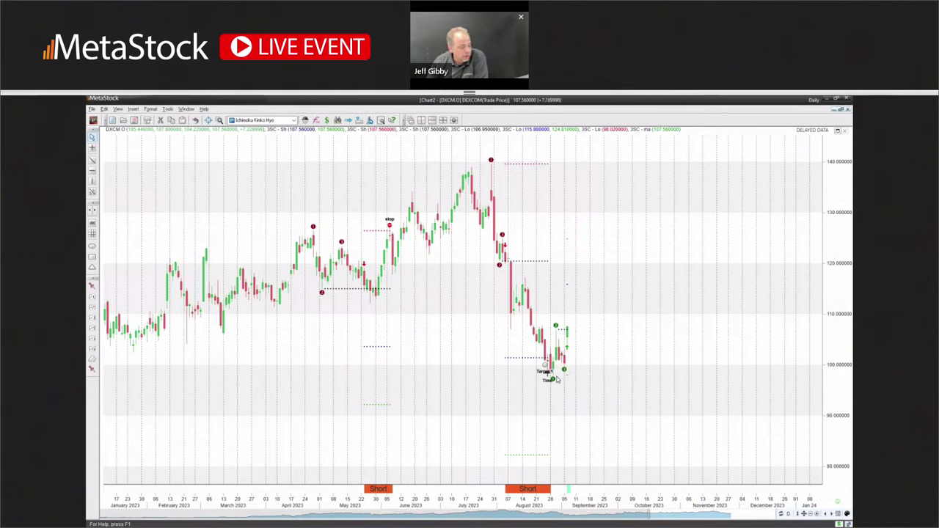
pyautogui.moveTo(562, 344)
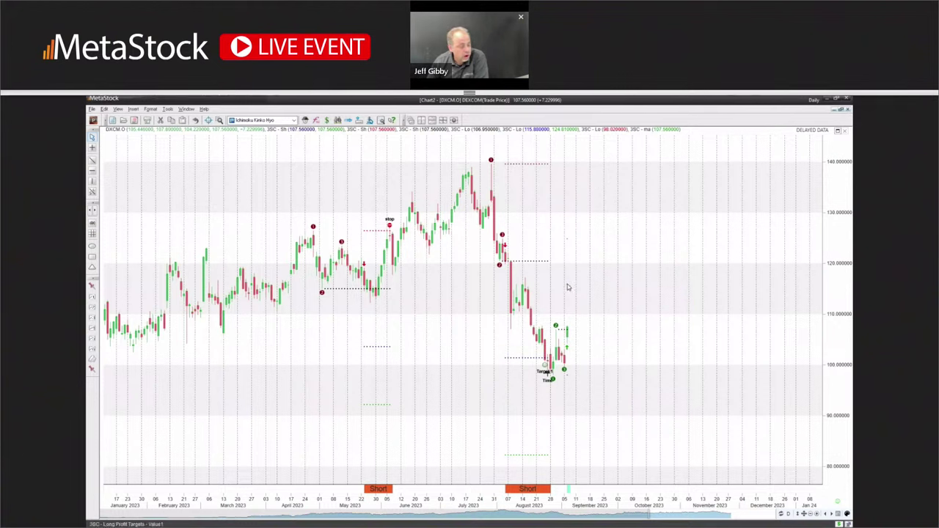
pyautogui.moveTo(567, 288)
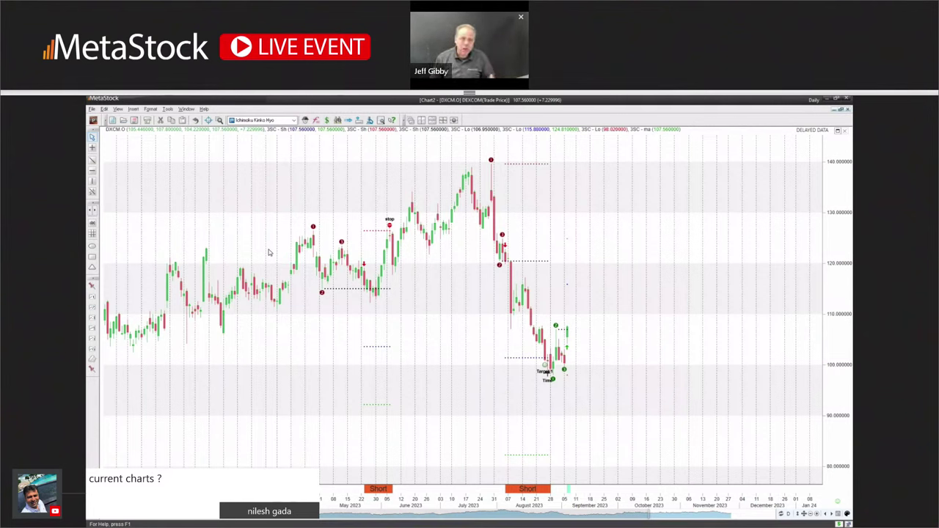
pyautogui.moveTo(491, 187)
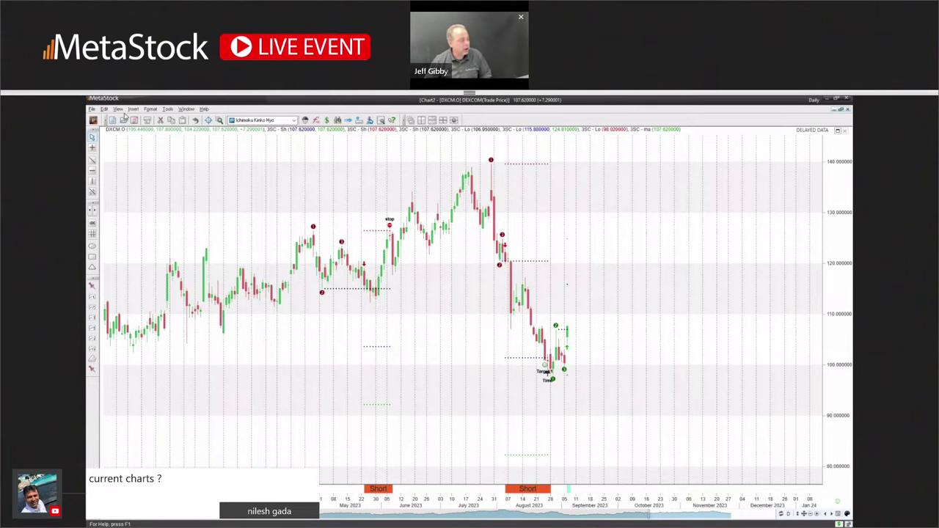
pyautogui.click(118, 109)
# - Show the Expert Advisor commentary and highlight its new long entry signal lines
pyautogui.click(139, 164)
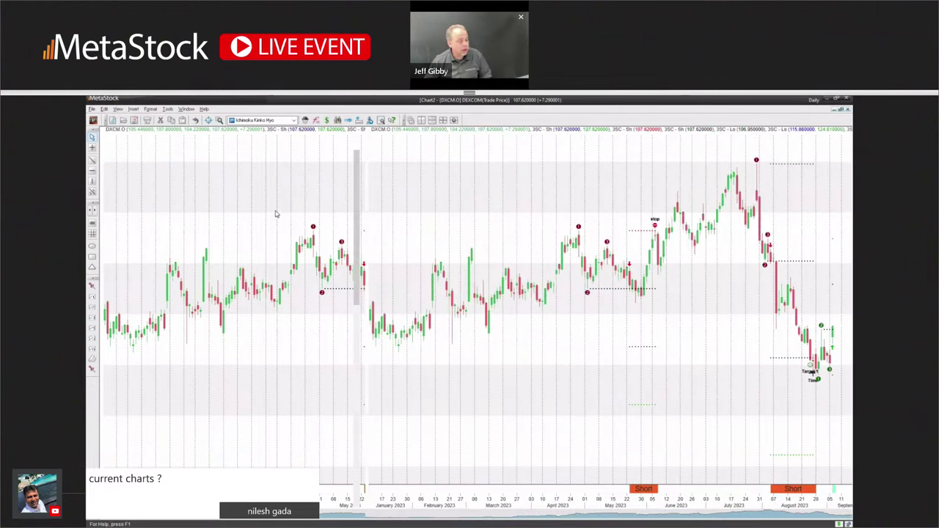
pyautogui.scroll(-5, 308, 327)
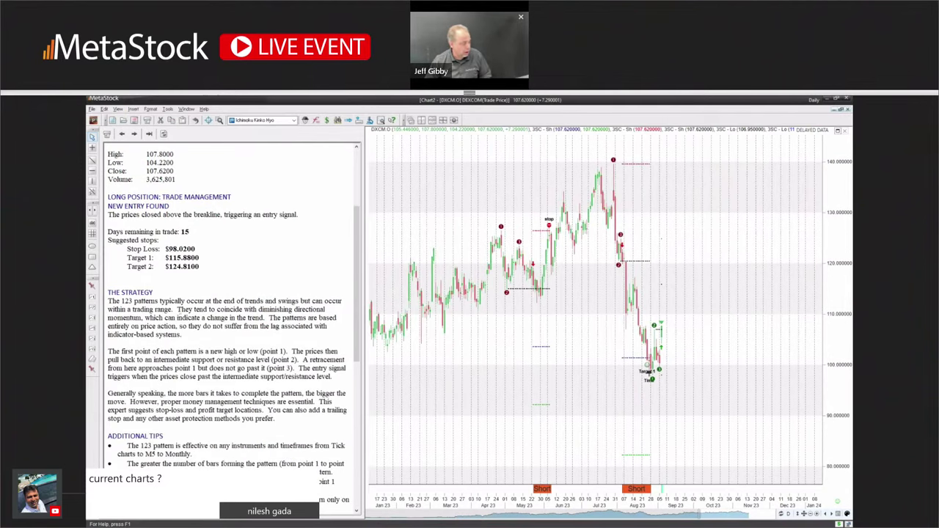
pyautogui.scroll(2, 205, 256)
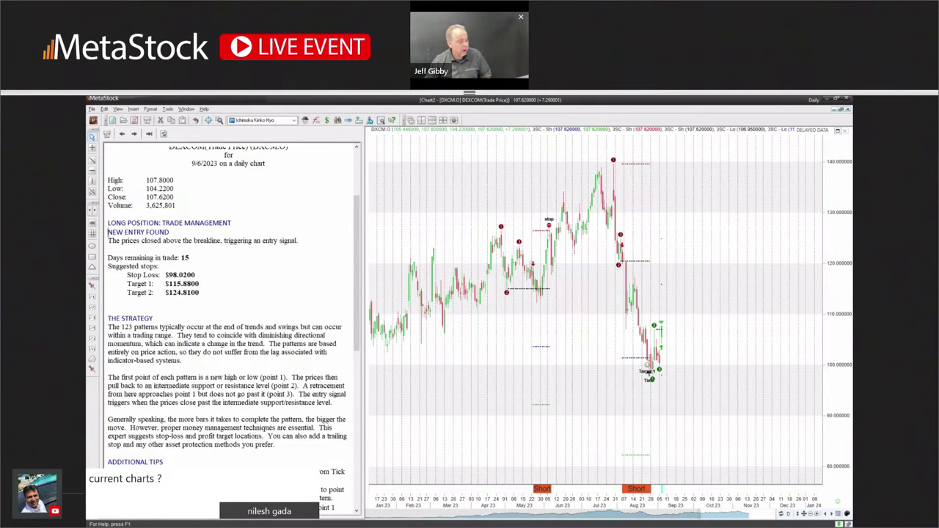
pyautogui.hotkey('shift', 'Down')
pyautogui.hotkey('shift', 'Down')
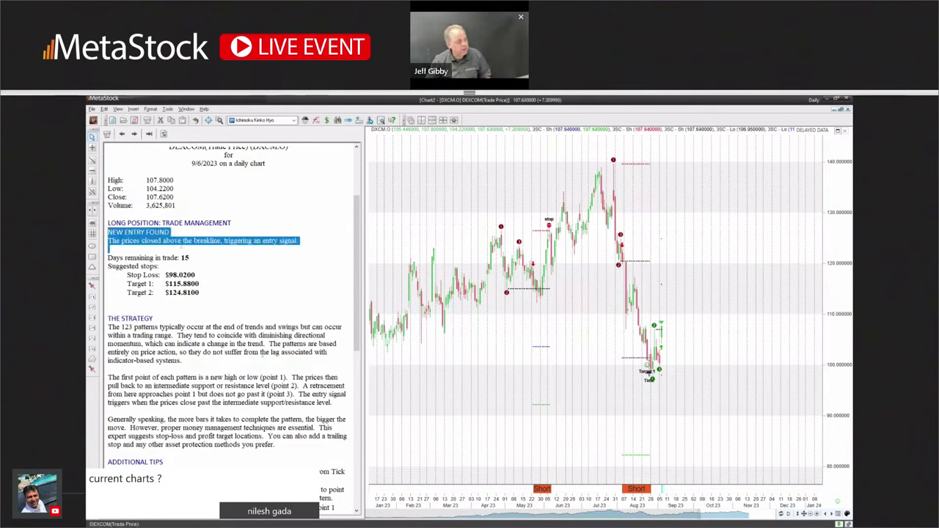
pyautogui.click(248, 361)
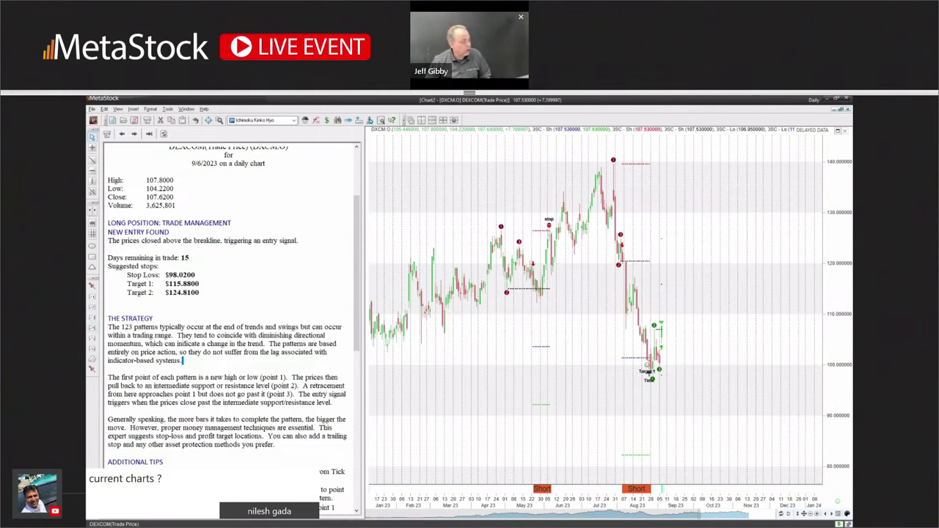
# - Highlight the $98.0200 stop loss in the report, then switch to the 3S Code slides
pyautogui.scroll(-5, 231, 323)
pyautogui.scroll(-2, 204, 349)
pyautogui.scroll(7, 220, 293)
pyautogui.moveTo(197, 268); pyautogui.dragTo(169, 286)
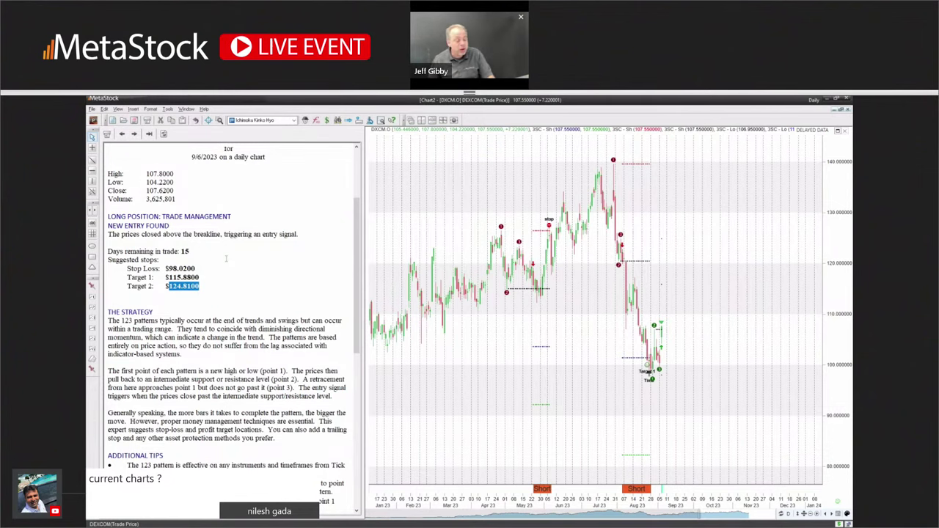
pyautogui.hotkey('alt', 'Tab')
pyautogui.hotkey('alt', 'Tab')
pyautogui.hotkey('alt', 'Tab')
pyautogui.hotkey('alt', 'Tab')
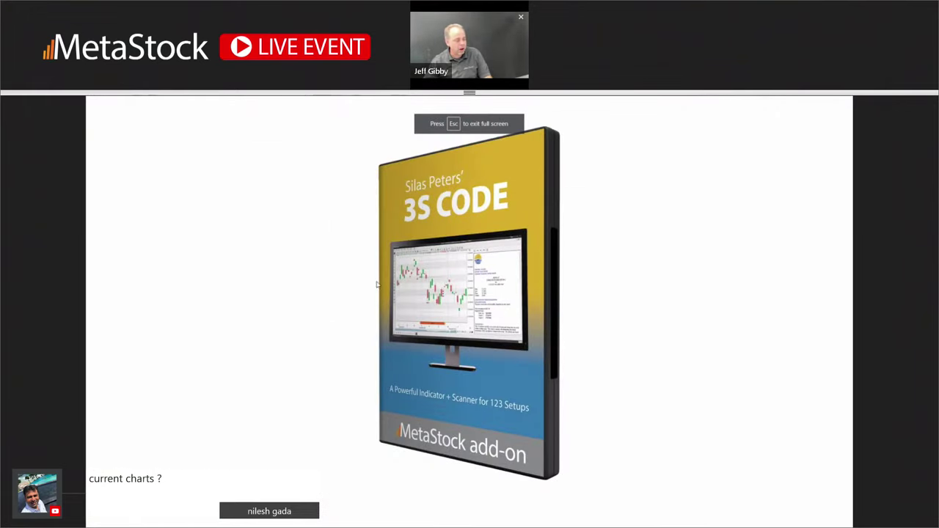
# - Advance the 3S Code slideshow past the Expert Advisor slide, then return to Full-Market Scanning (Explorations)
pyautogui.press('Right')
pyautogui.press('Right')
pyautogui.press('Right')
pyautogui.press('Right')
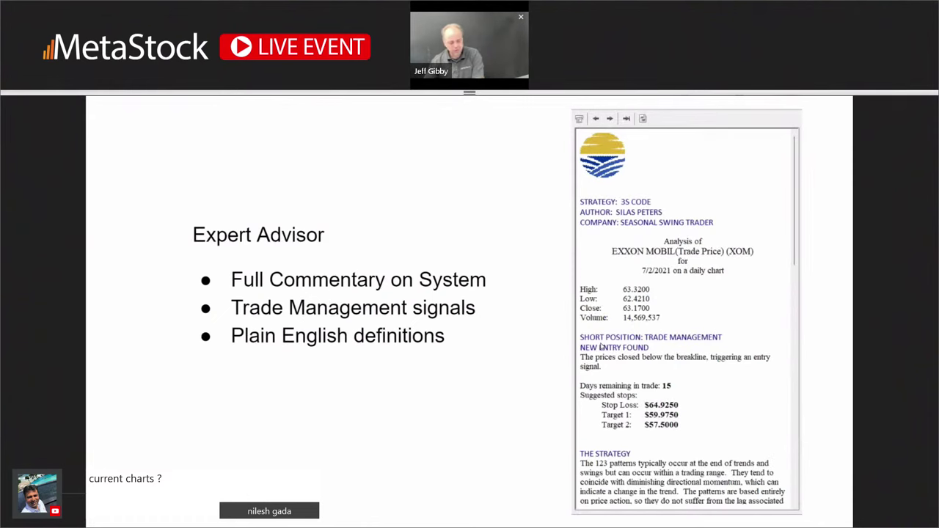
pyautogui.press('Right')
pyautogui.press('Right')
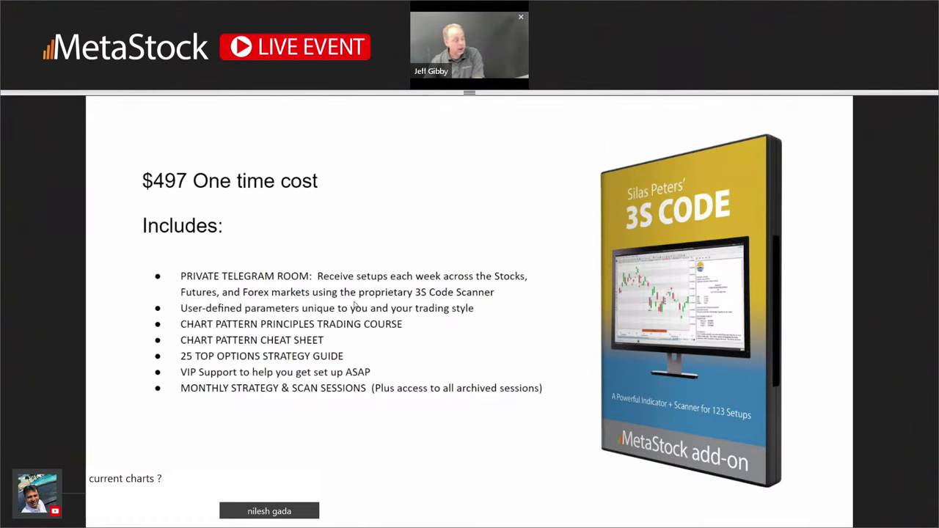
pyautogui.press('Left')
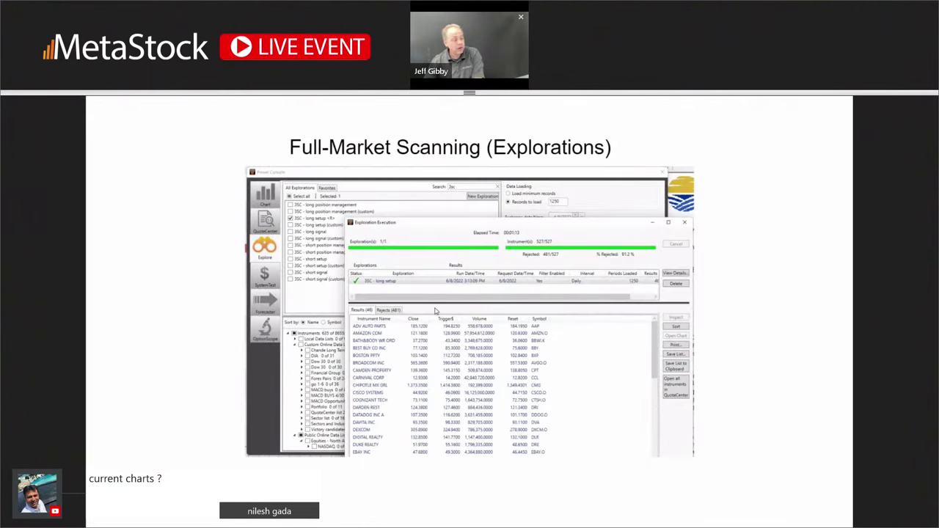